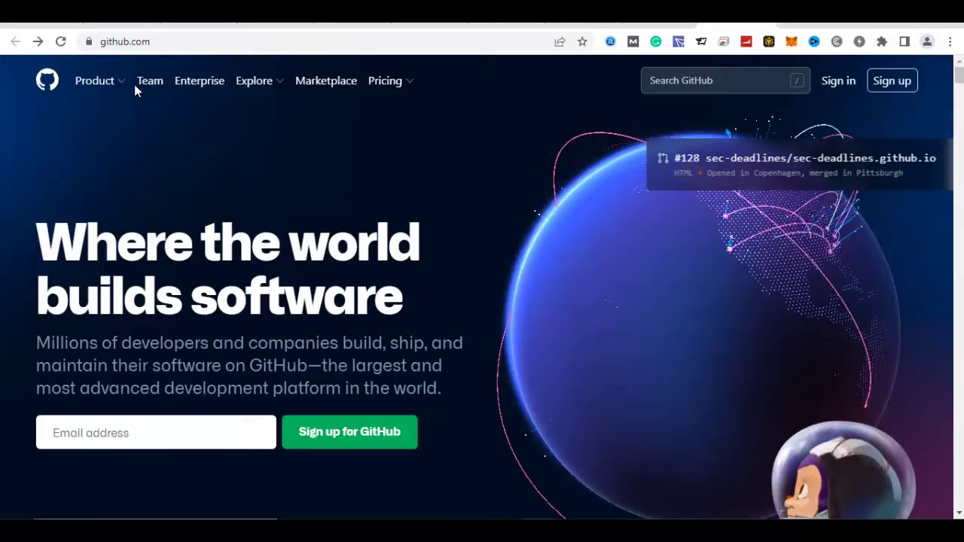
{"action": "left_click", "coordinate": [166, 41]}
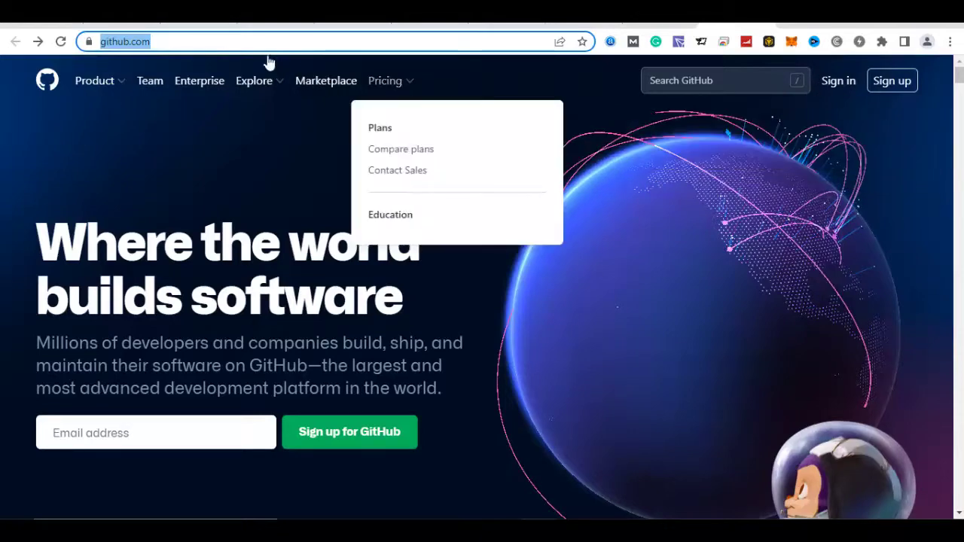
{"action": "left_click", "coordinate": [242, 40]}
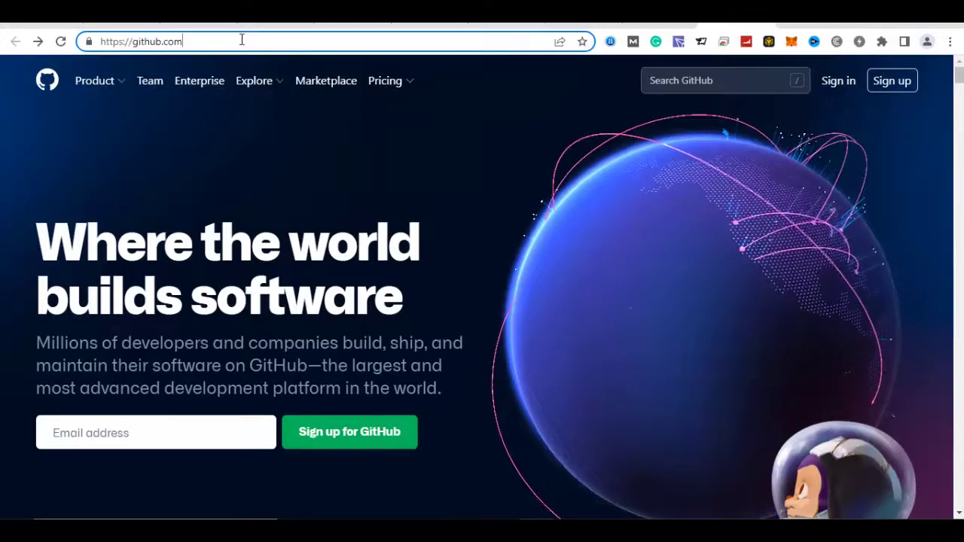
{"action": "type", "text": "/"}
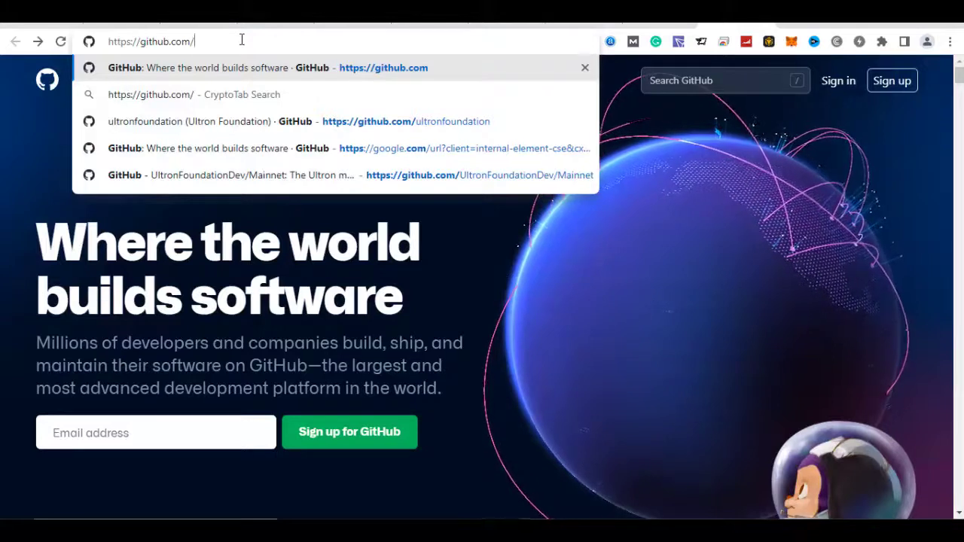
{"action": "type", "text": "ul"}
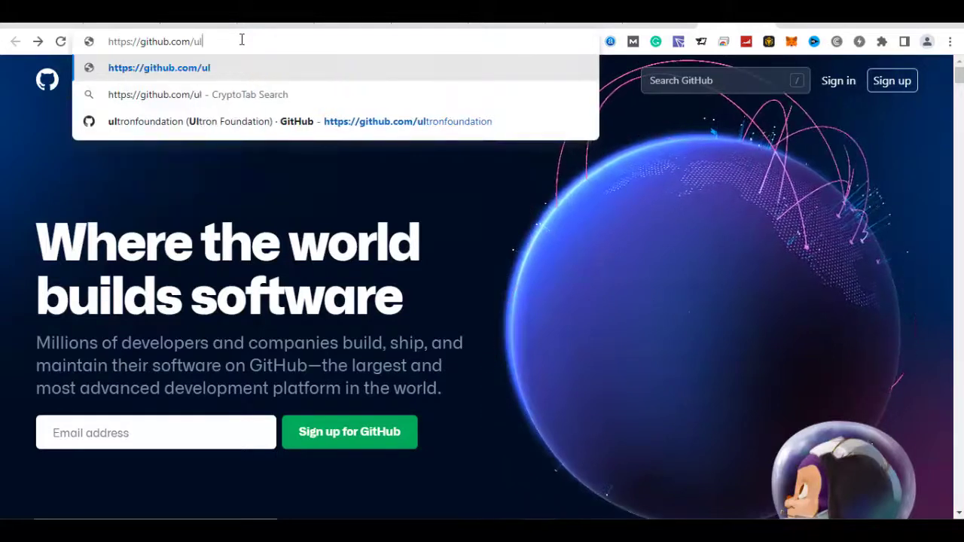
{"action": "type", "text": "tron"}
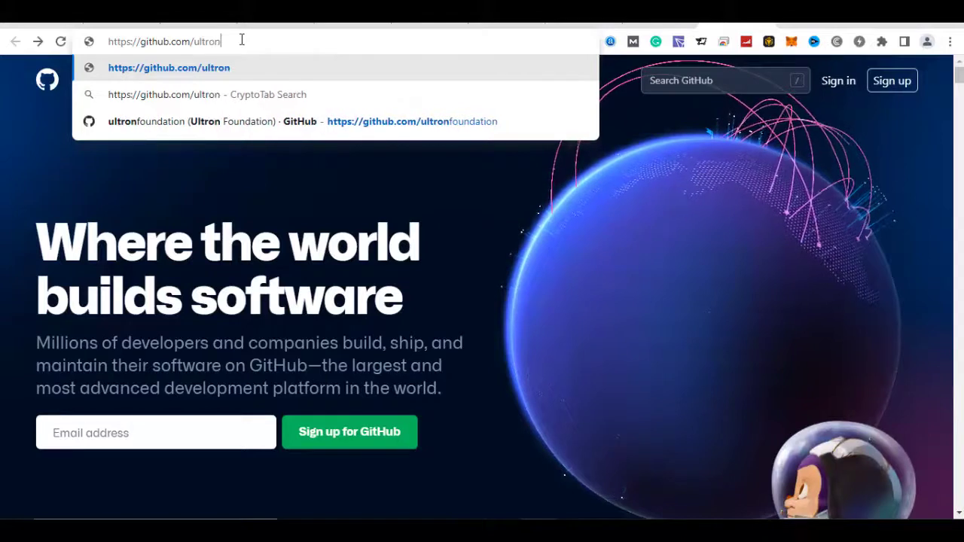
{"action": "type", "text": "fon"}
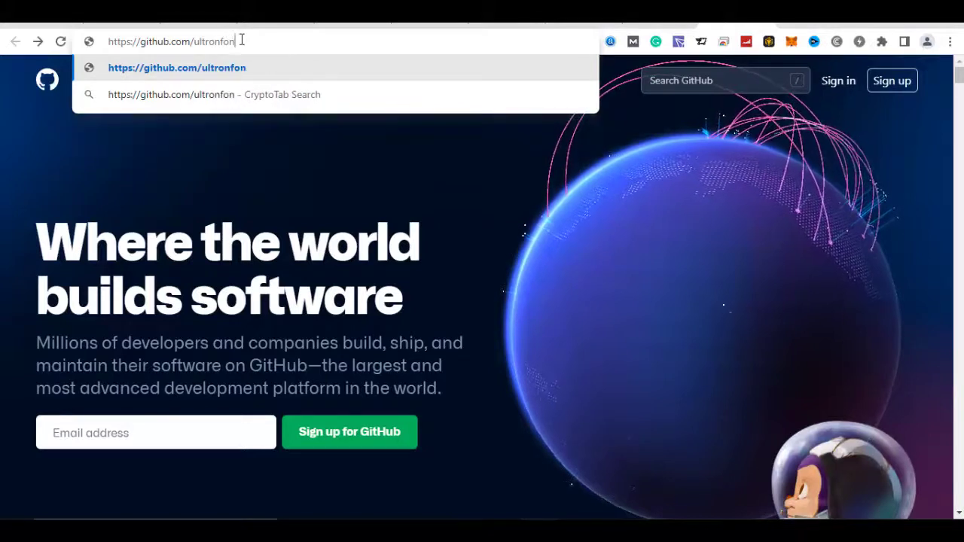
{"action": "type", "text": "dation"}
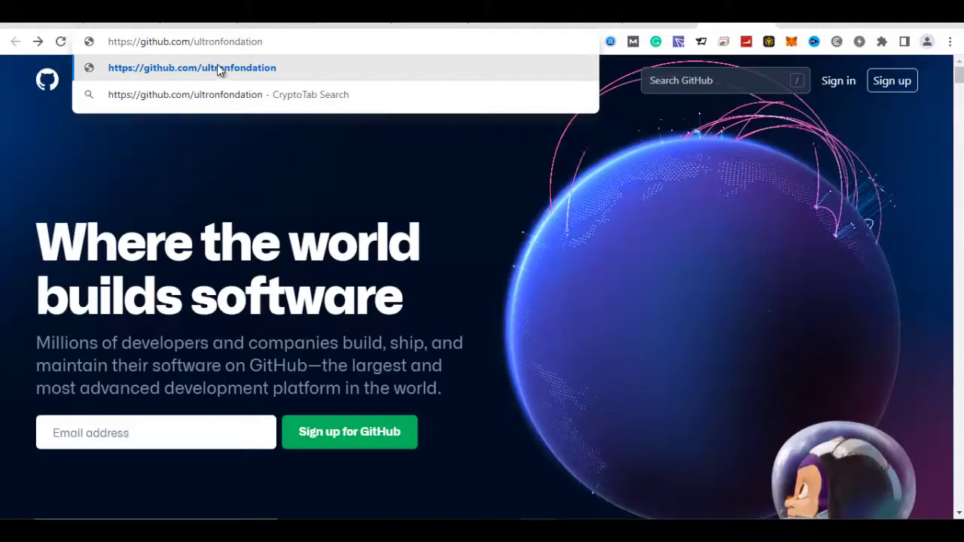
{"action": "left_click", "coordinate": [240, 68]}
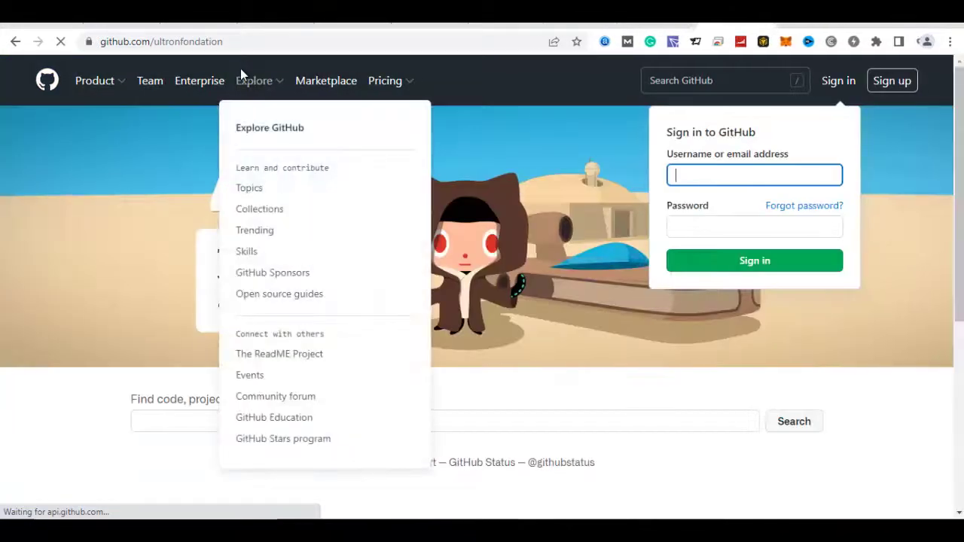
Correct the misspelled account name in the address to ultronfoundation and open that GitHub profile.
{"action": "left_click", "coordinate": [189, 41]}
{"action": "left_click", "coordinate": [209, 41]}
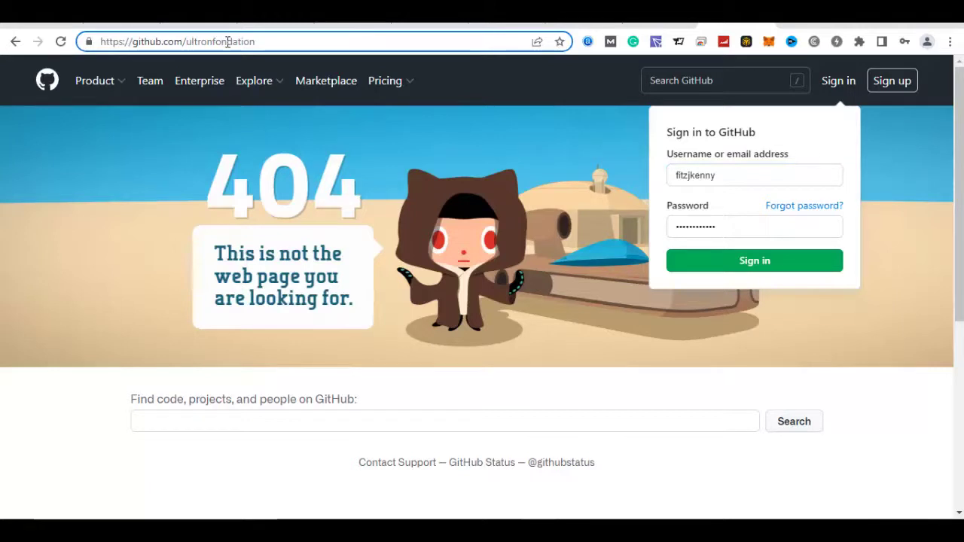
{"action": "type", "text": "u"}
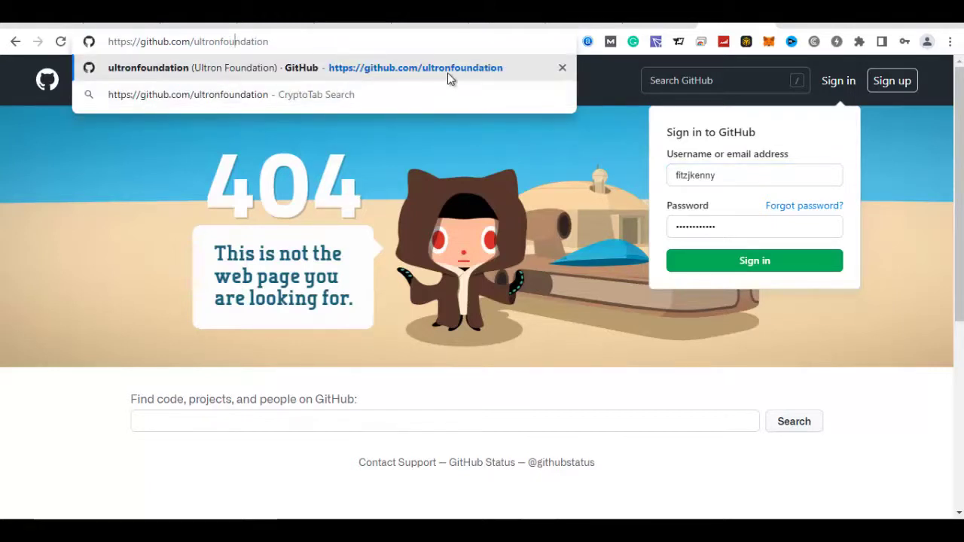
{"action": "left_click", "coordinate": [444, 70]}
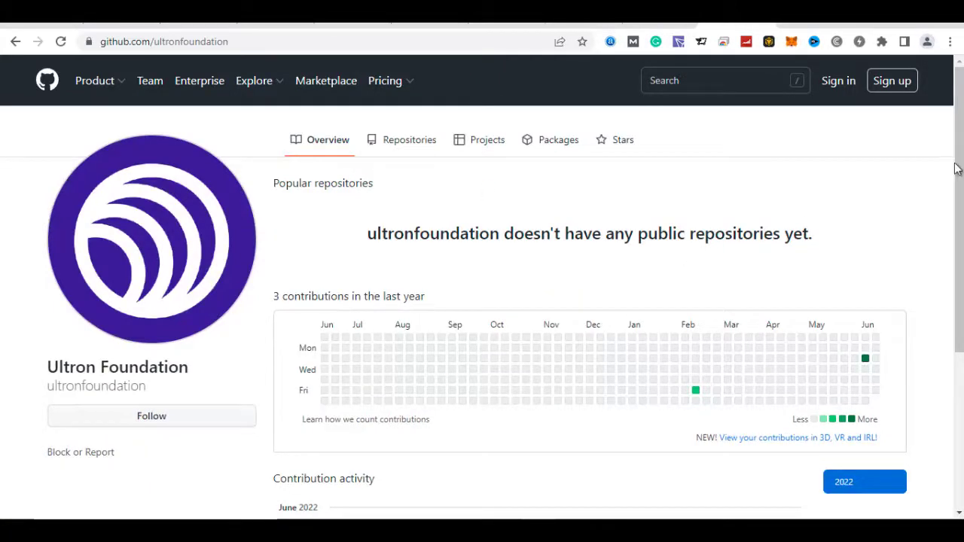
Open the UltronFoundationDev/Mainnet repository from the profile's contribution activity and review the README's Mainnet setup values and Metamask example.
{"action": "left_click_drag", "start_coordinate": [959, 171], "coordinate": [959, 293]}
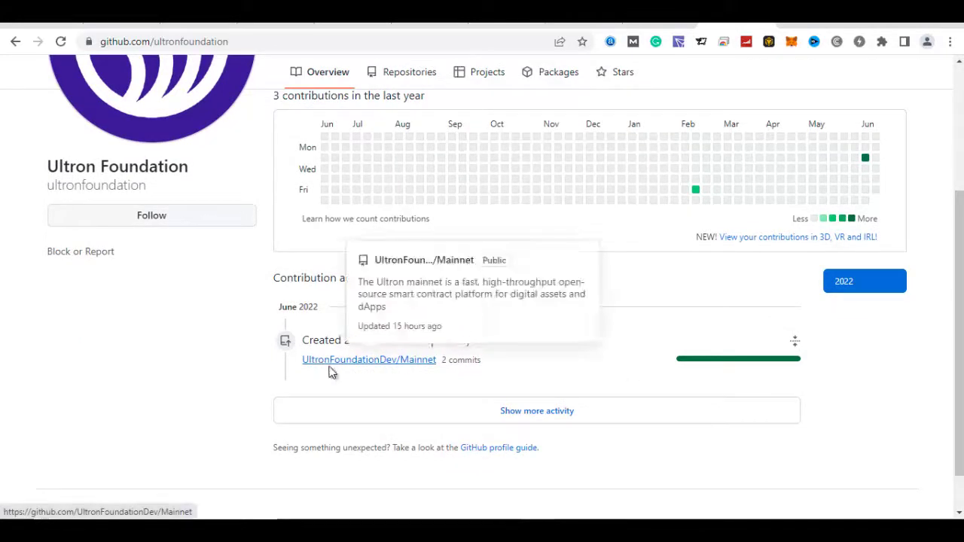
{"action": "left_click", "coordinate": [409, 367]}
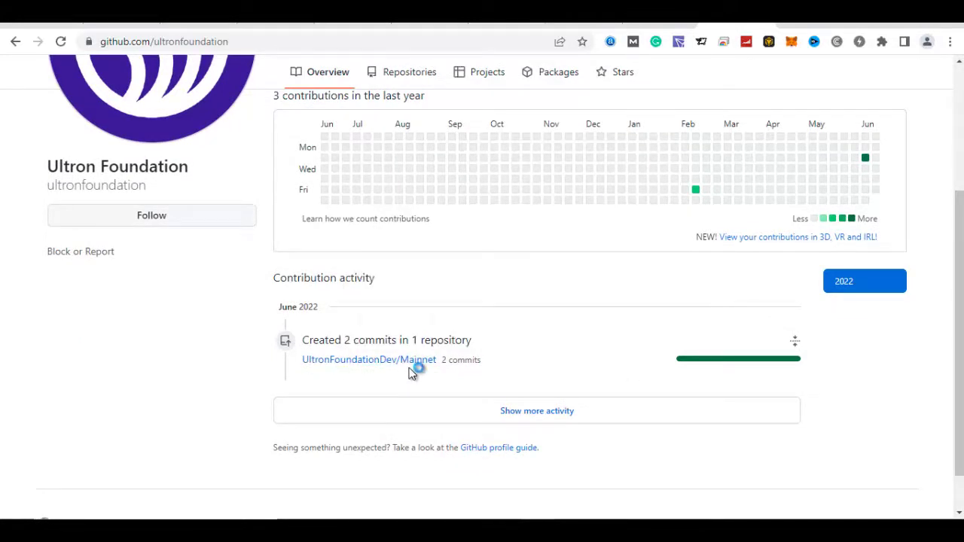
{"action": "mouse_move", "coordinate": [414, 369]}
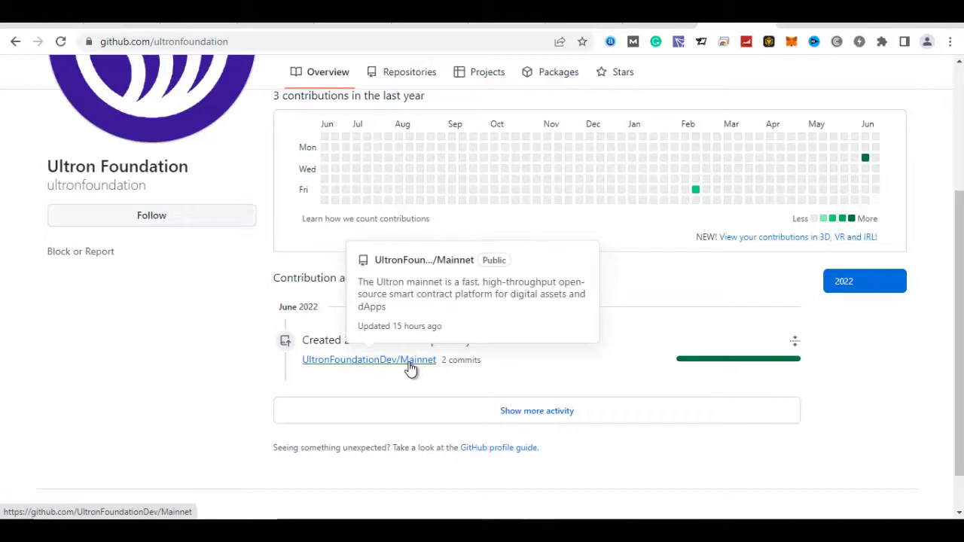
{"action": "left_click", "coordinate": [410, 367]}
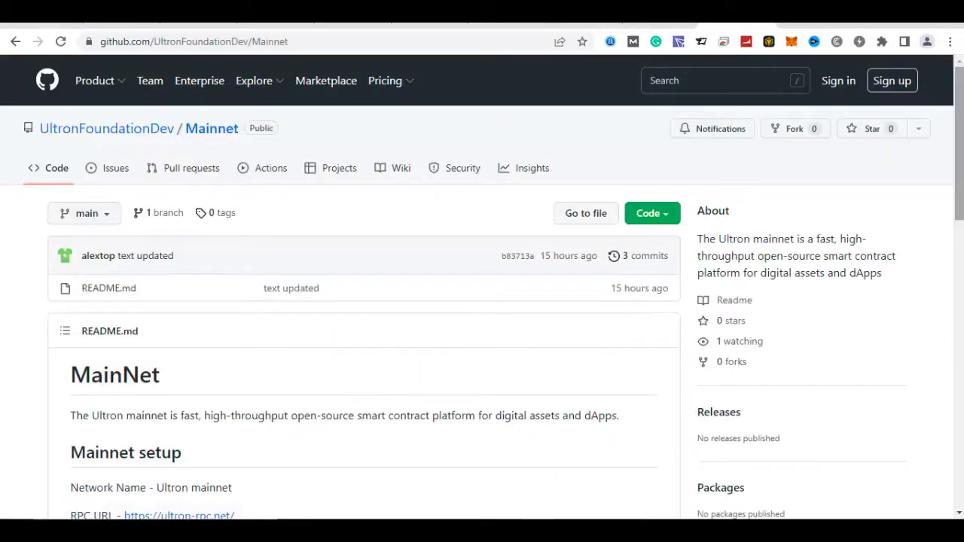
{"action": "left_click_drag", "start_coordinate": [960, 204], "coordinate": [958, 275]}
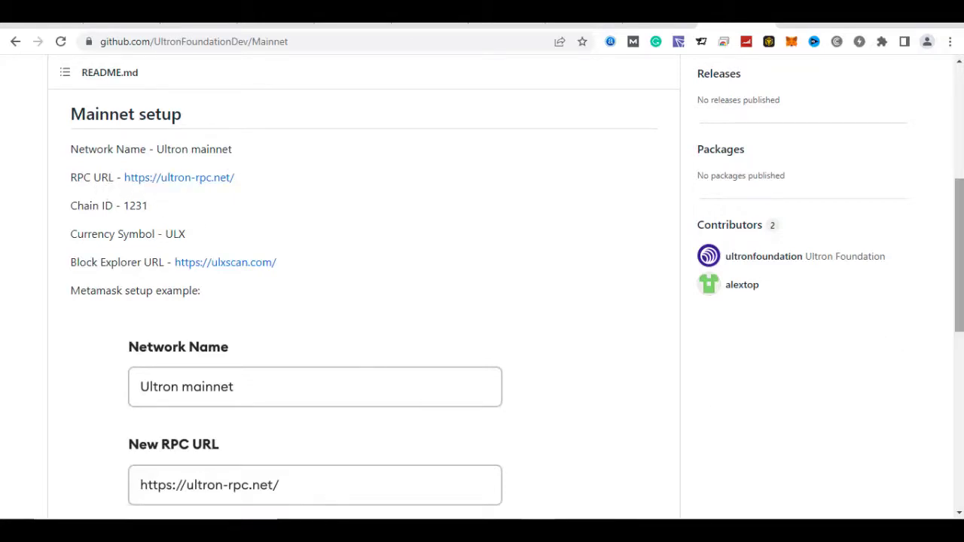
{"action": "scroll", "coordinate": [960, 351], "scroll_direction": "down", "scroll_amount": 3}
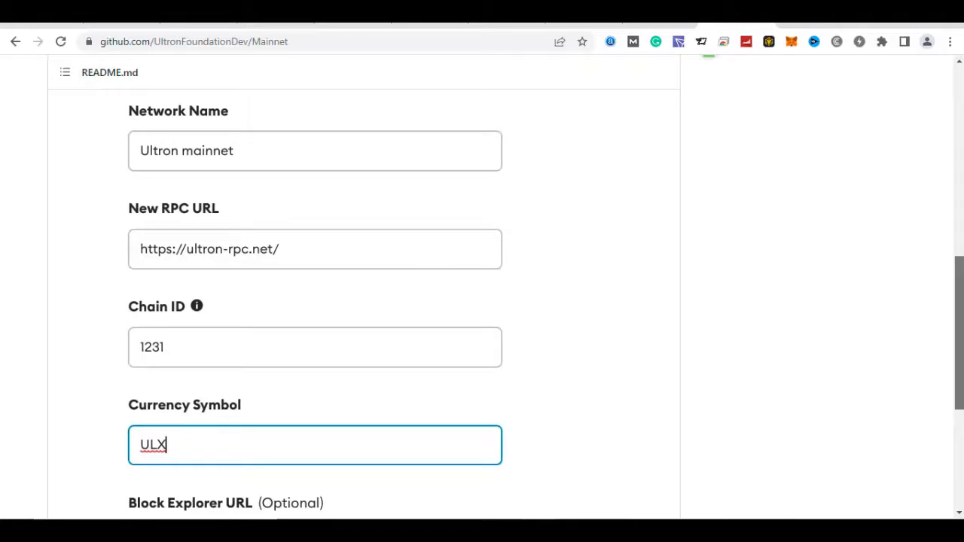
{"action": "left_click_drag", "start_coordinate": [963, 353], "coordinate": [963, 357]}
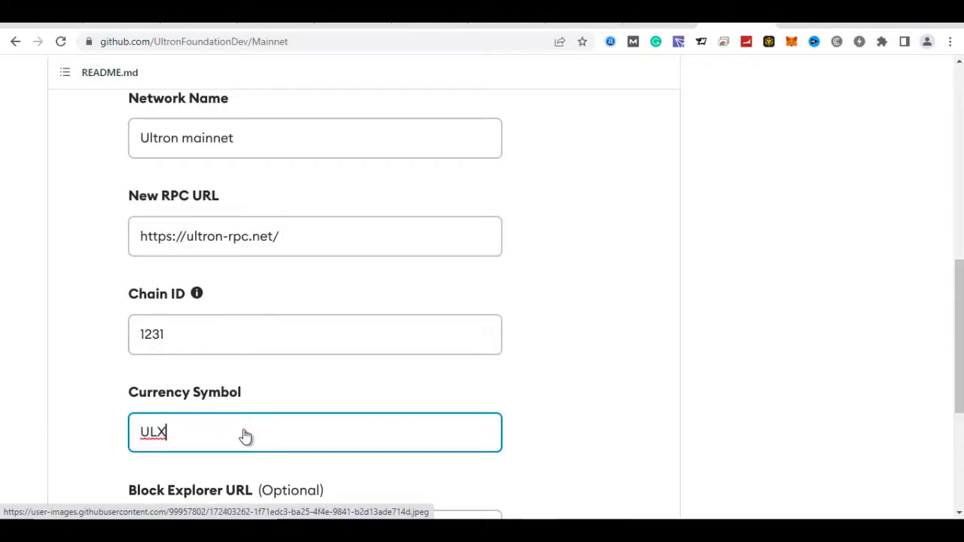
{"action": "scroll", "coordinate": [958, 320], "scroll_direction": "down", "scroll_amount": 1}
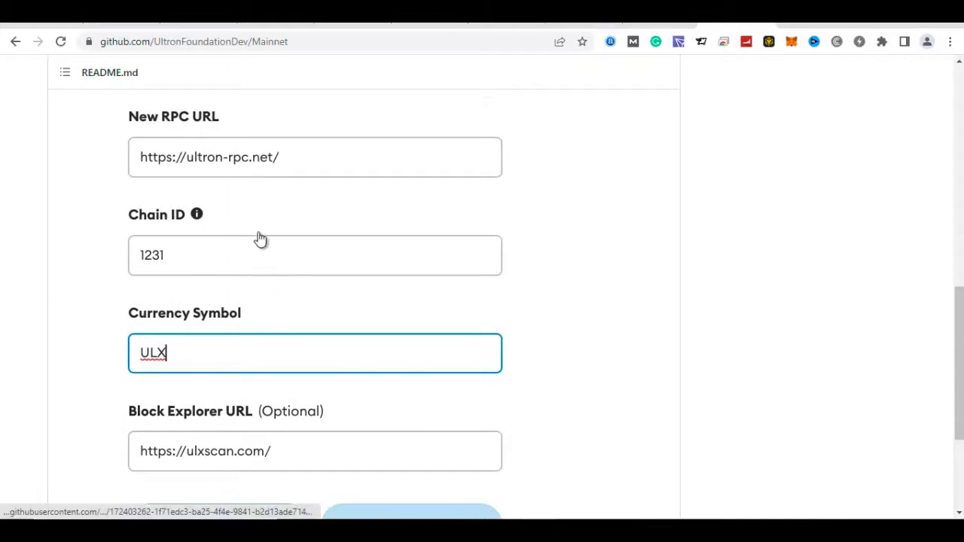
Switch to MetaMask and open the form for adding a new network.
{"action": "left_click", "coordinate": [668, 24]}
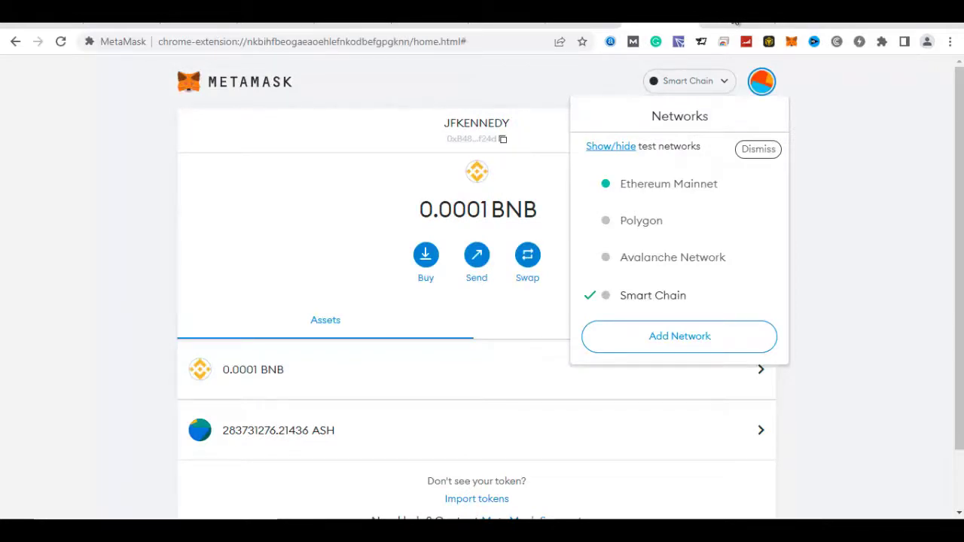
{"action": "left_click", "coordinate": [768, 26]}
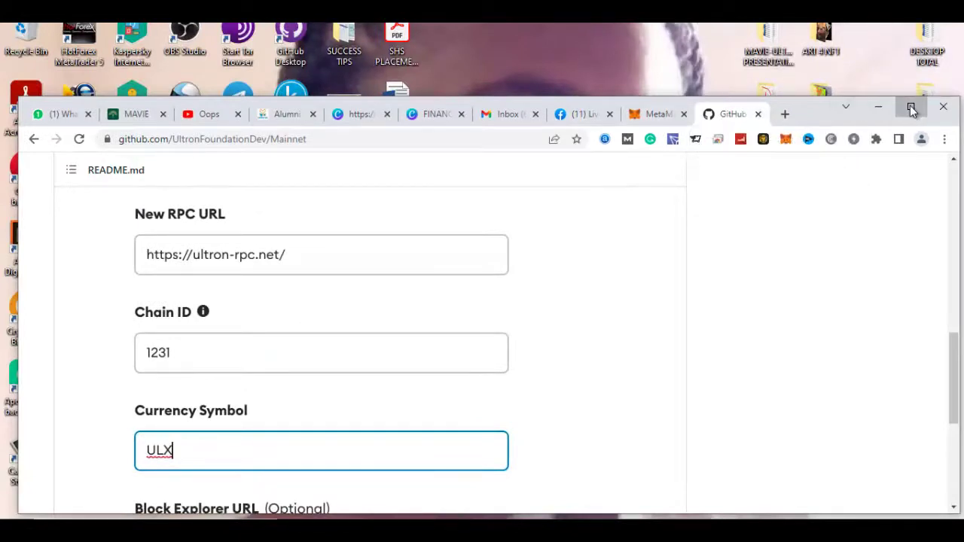
{"action": "left_click", "coordinate": [911, 110]}
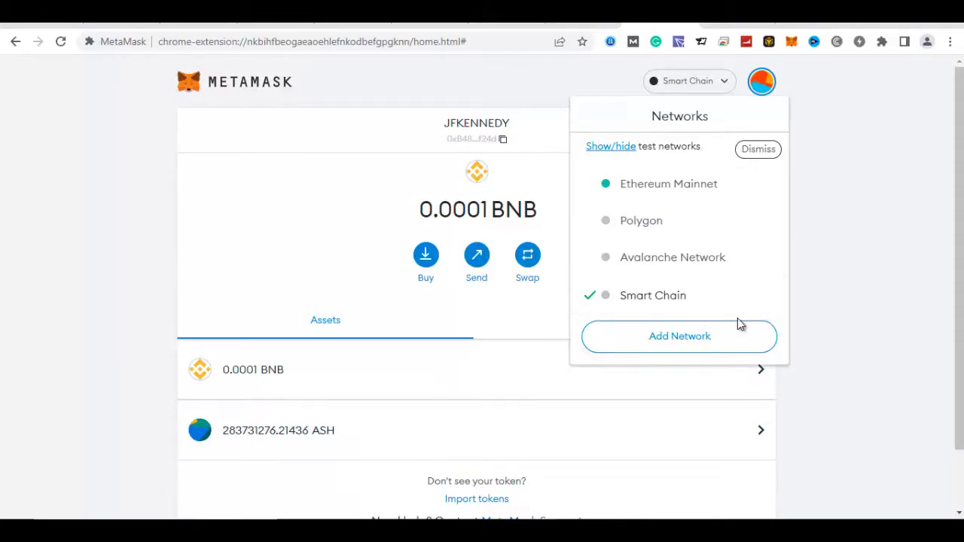
{"action": "left_click", "coordinate": [674, 339]}
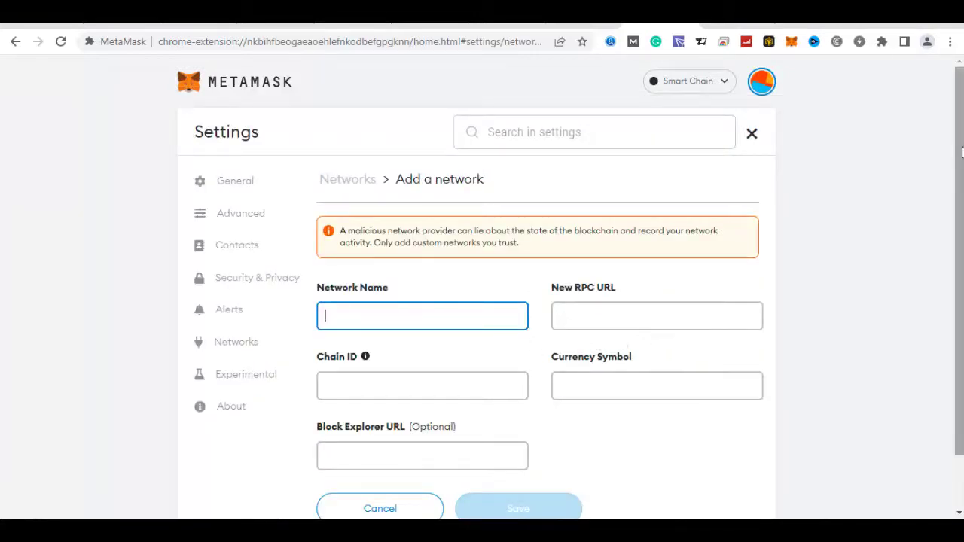
{"action": "left_click_drag", "start_coordinate": [962, 153], "coordinate": [962, 215]}
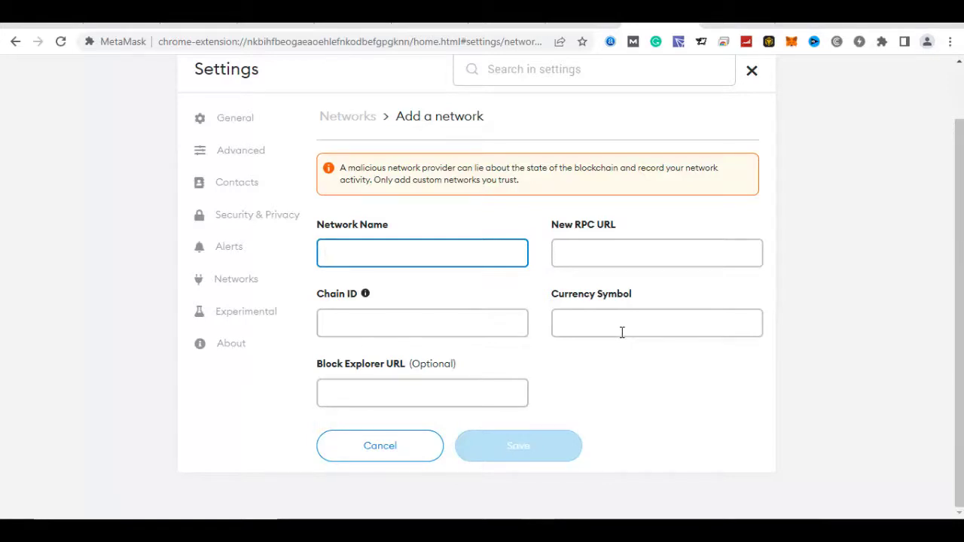
Copy the network name "Ultron mainnet" from the GitHub README's Mainnet setup section into MetaMask's Network Name field.
{"action": "left_click", "coordinate": [730, 23]}
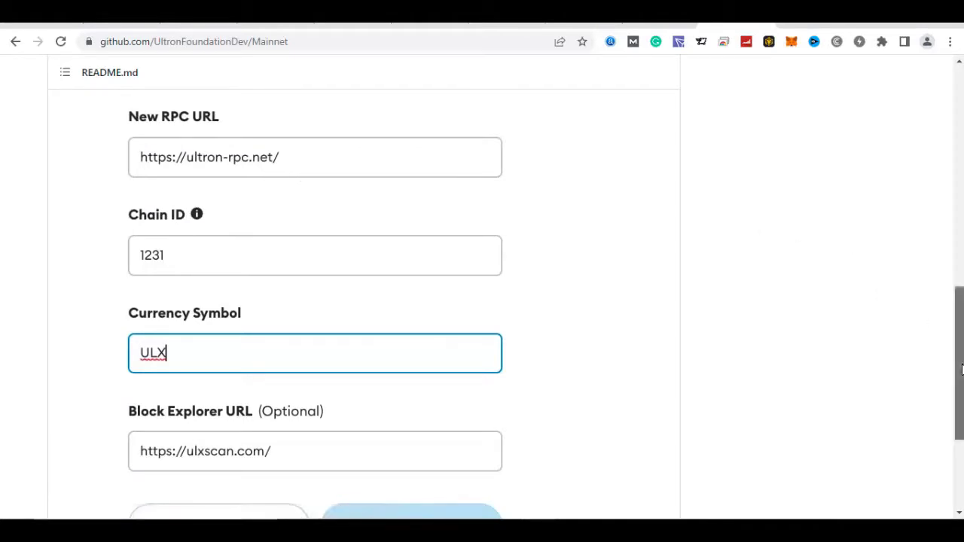
{"action": "left_click_drag", "start_coordinate": [961, 351], "coordinate": [951, 250]}
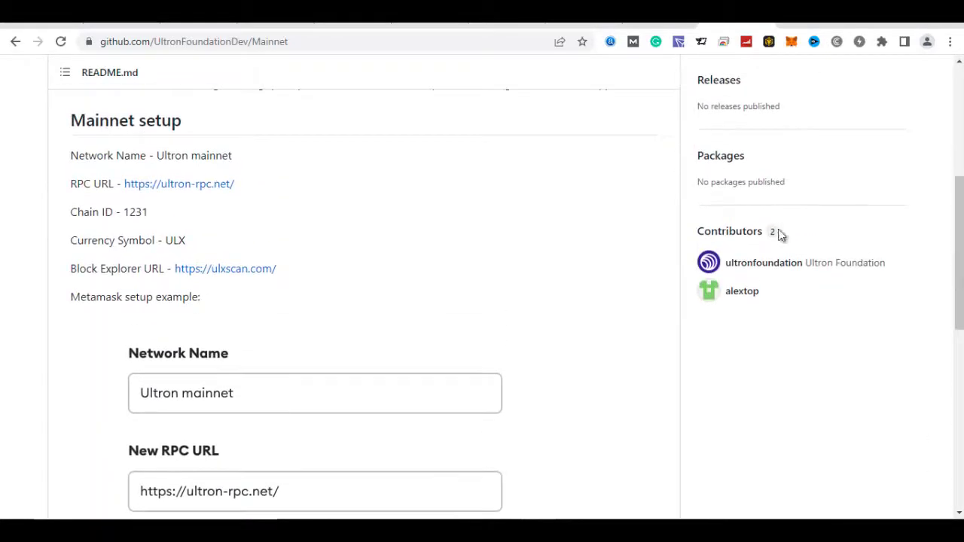
{"action": "left_click_drag", "start_coordinate": [232, 157], "coordinate": [166, 155]}
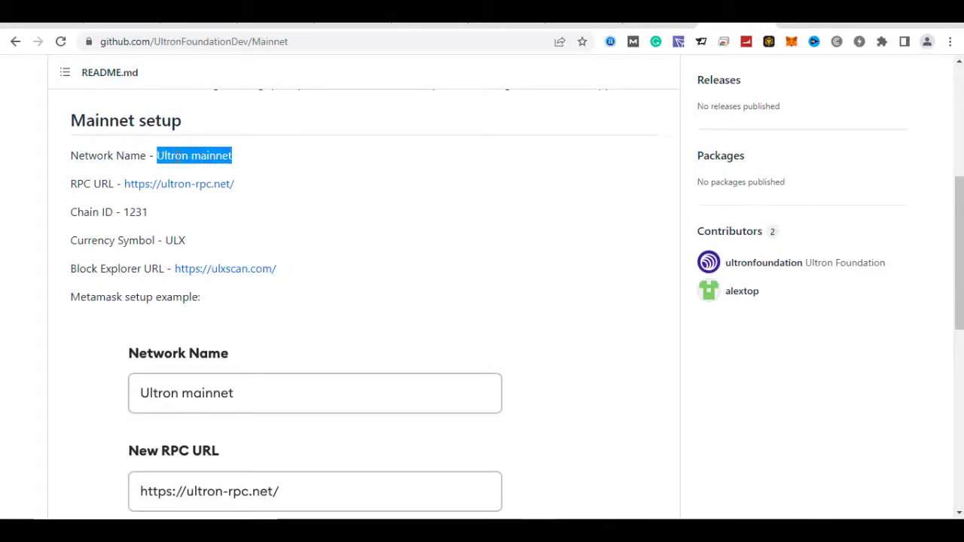
{"action": "right_click", "coordinate": [179, 163]}
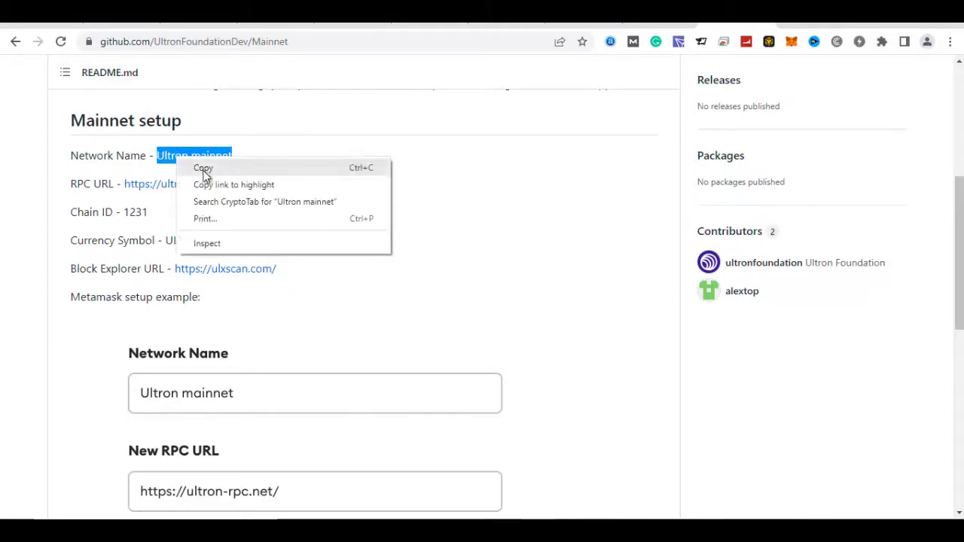
{"action": "left_click", "coordinate": [206, 168]}
{"action": "left_click", "coordinate": [667, 25]}
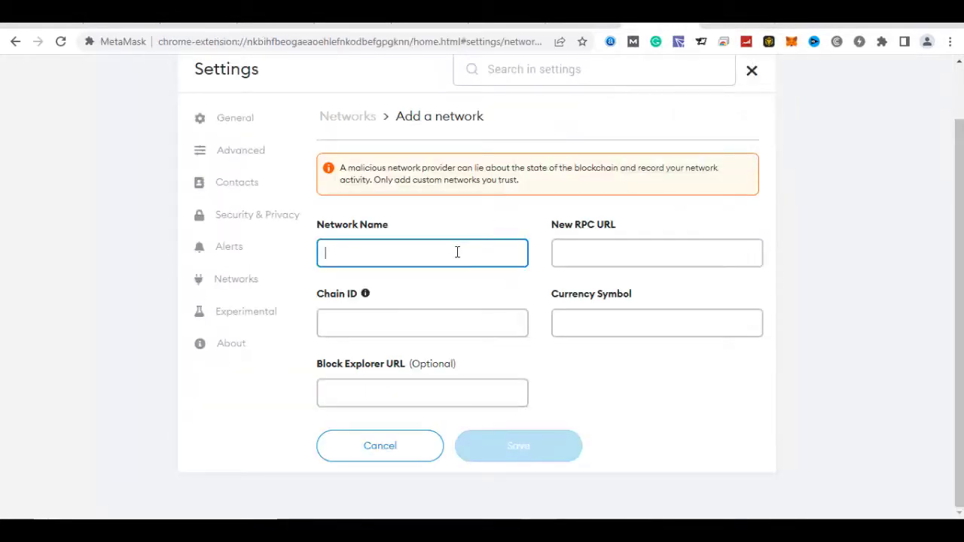
{"action": "key", "text": "ctrl+v"}
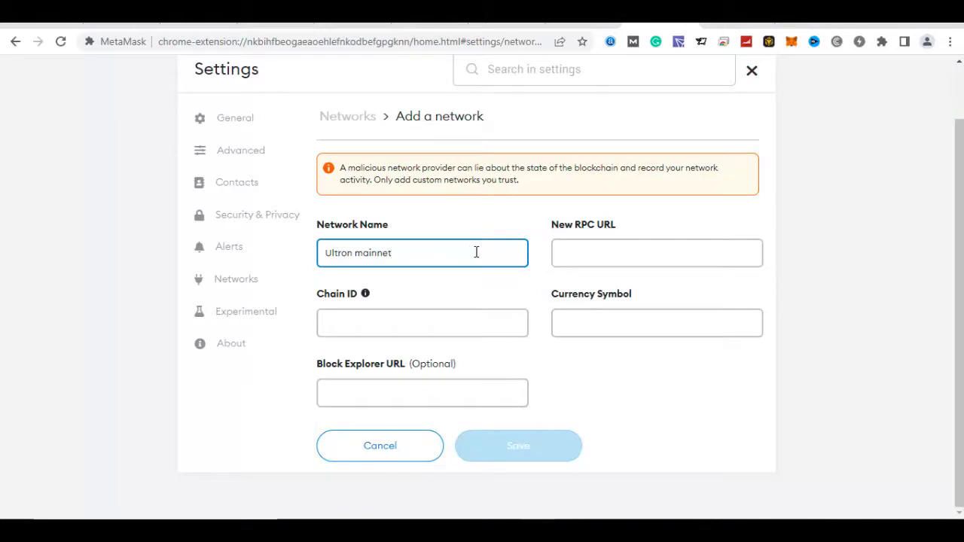
{"action": "left_click", "coordinate": [609, 247]}
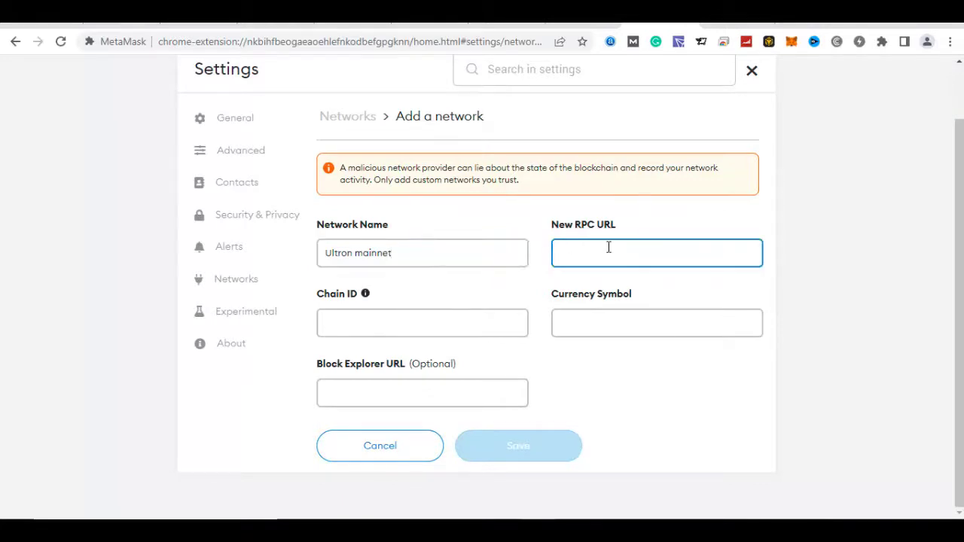
{"action": "left_click", "coordinate": [760, 22]}
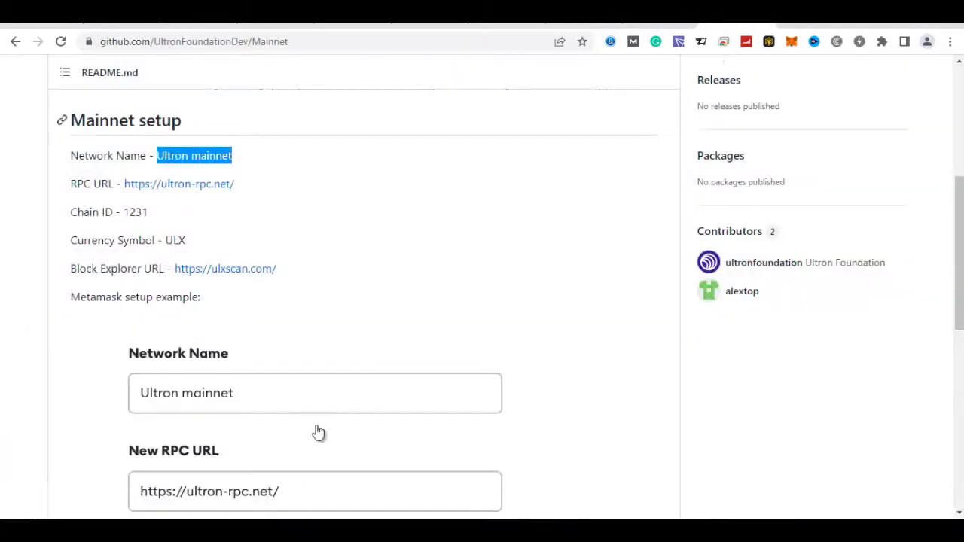
{"action": "left_click", "coordinate": [241, 191]}
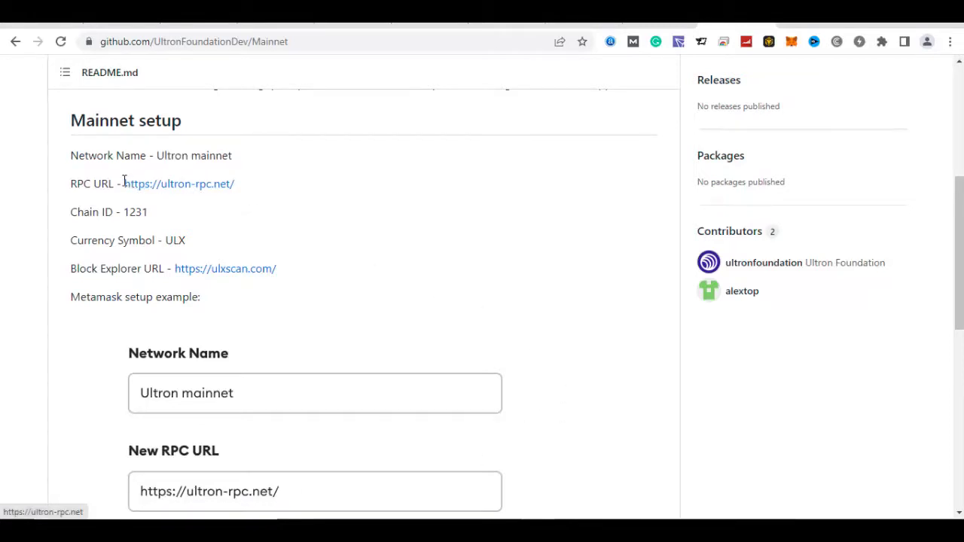
{"action": "left_click_drag", "start_coordinate": [123, 181], "coordinate": [211, 193]}
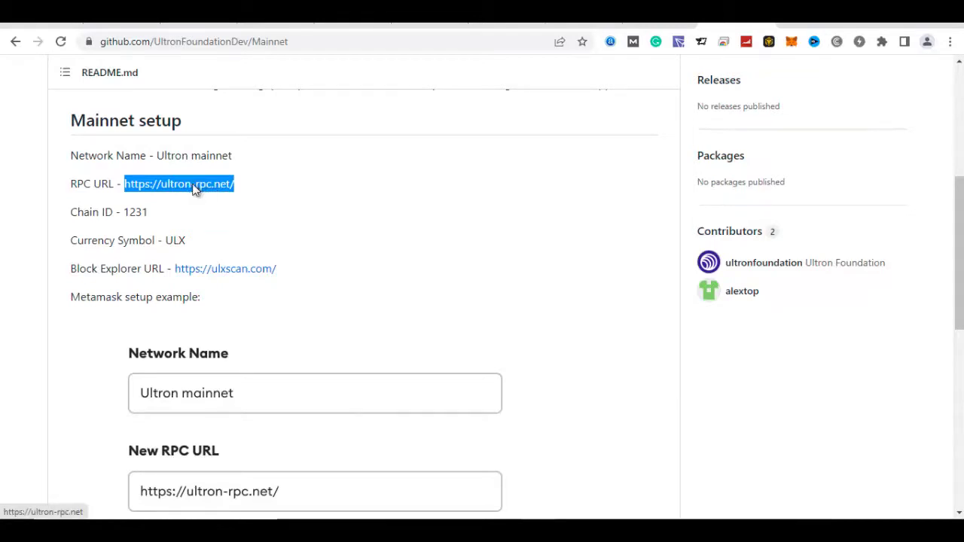
{"action": "right_click", "coordinate": [194, 188]}
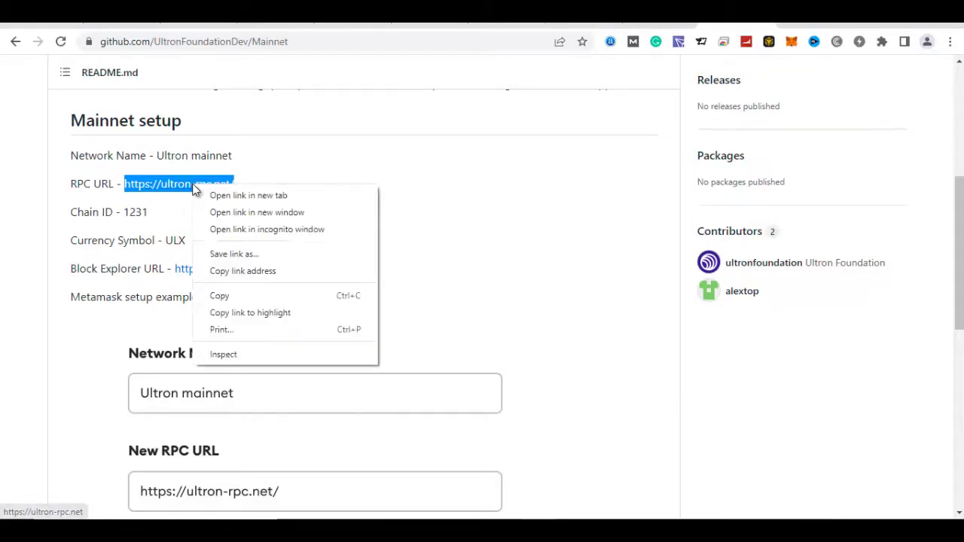
{"action": "left_click", "coordinate": [235, 296]}
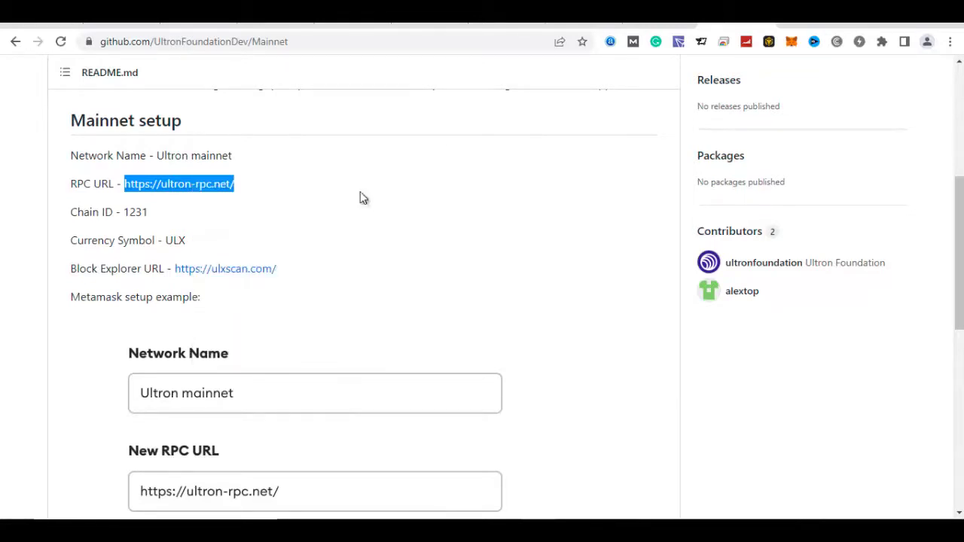
{"action": "left_click", "coordinate": [666, 27]}
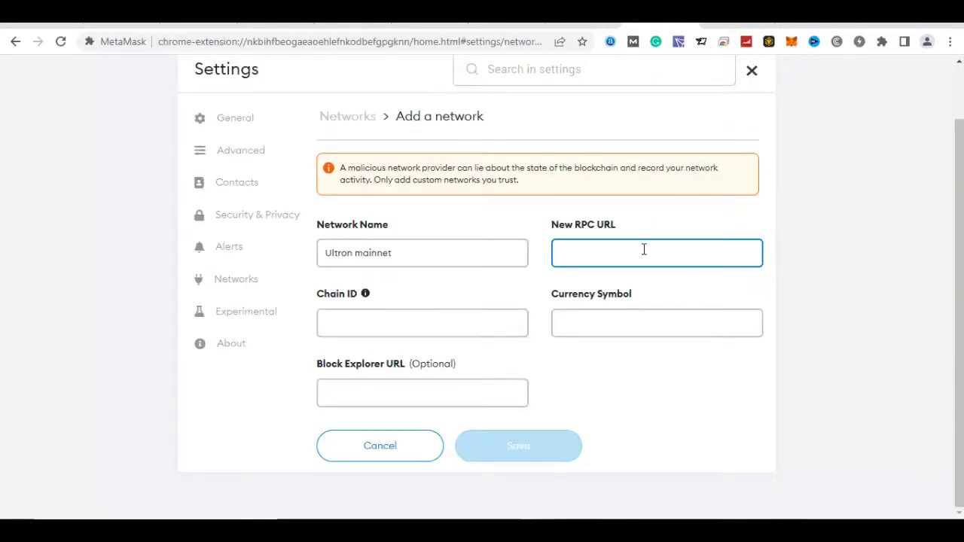
{"action": "key", "text": "ctrl+v"}
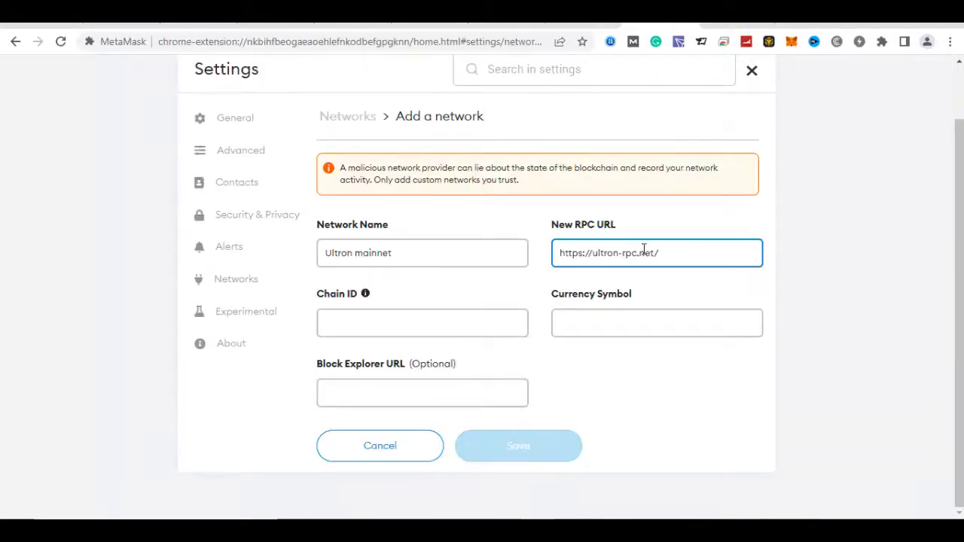
Set the new network's Chain ID to 1231.
{"action": "left_click", "coordinate": [450, 329]}
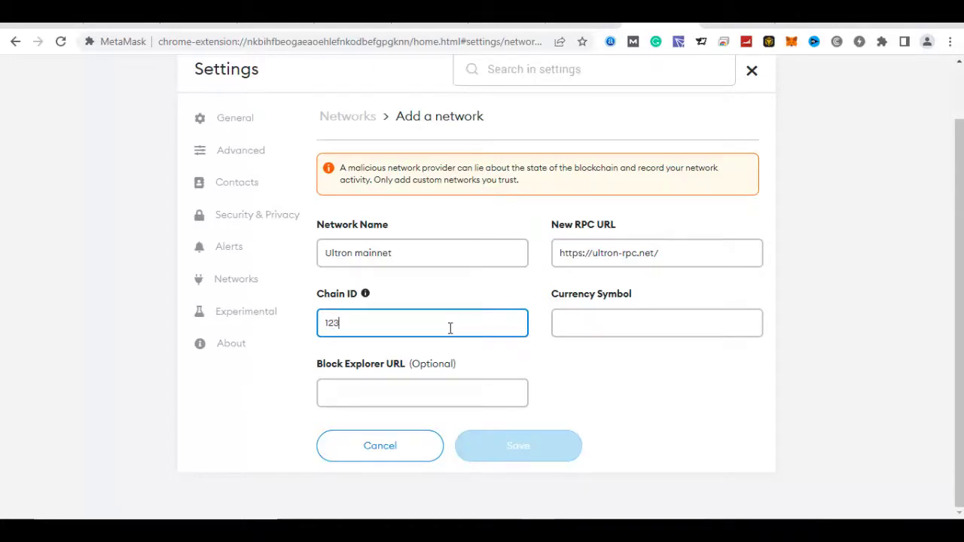
{"action": "type", "text": "1"}
{"action": "left_click", "coordinate": [609, 323]}
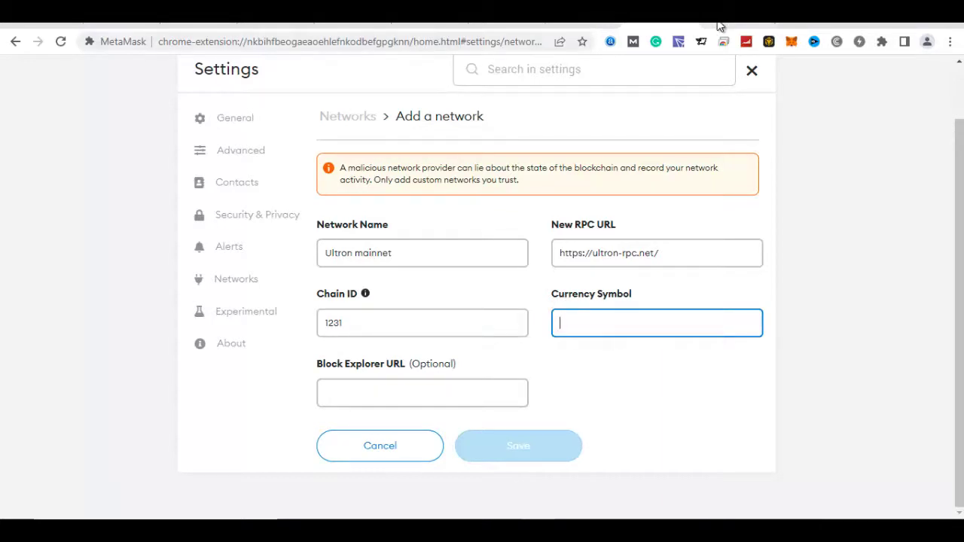
{"action": "left_click", "coordinate": [742, 25]}
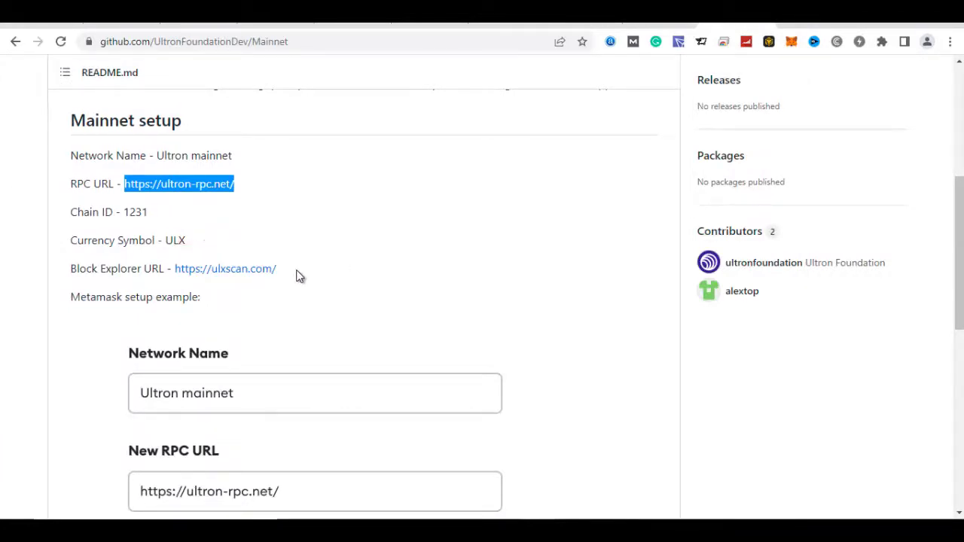
{"action": "left_click_drag", "start_coordinate": [279, 270], "coordinate": [178, 268]}
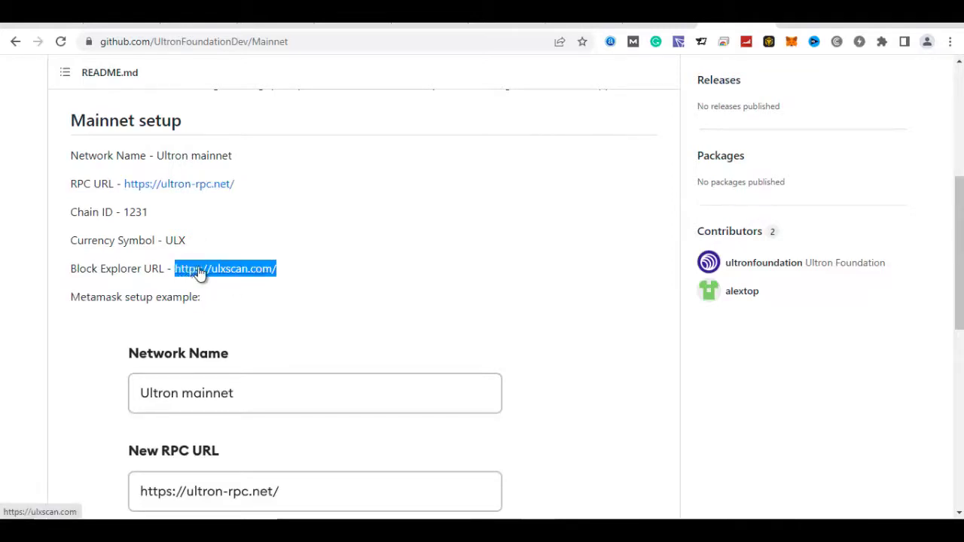
{"action": "right_click", "coordinate": [200, 270]}
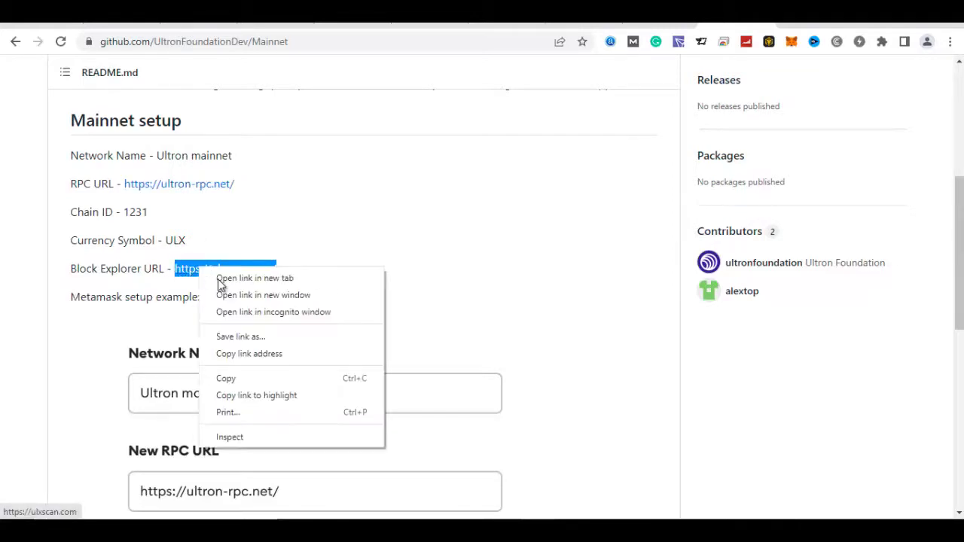
{"action": "left_click", "coordinate": [241, 379]}
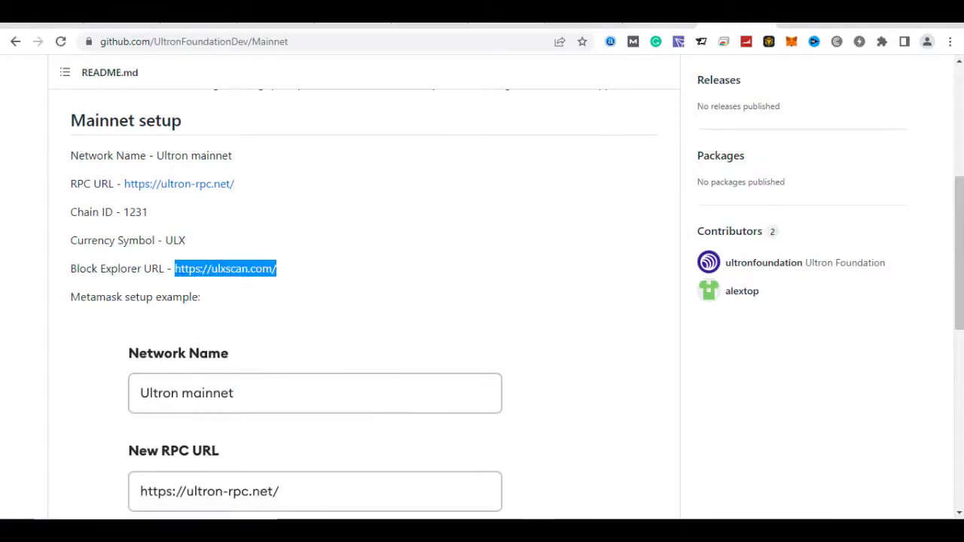
{"action": "left_click", "coordinate": [657, 22]}
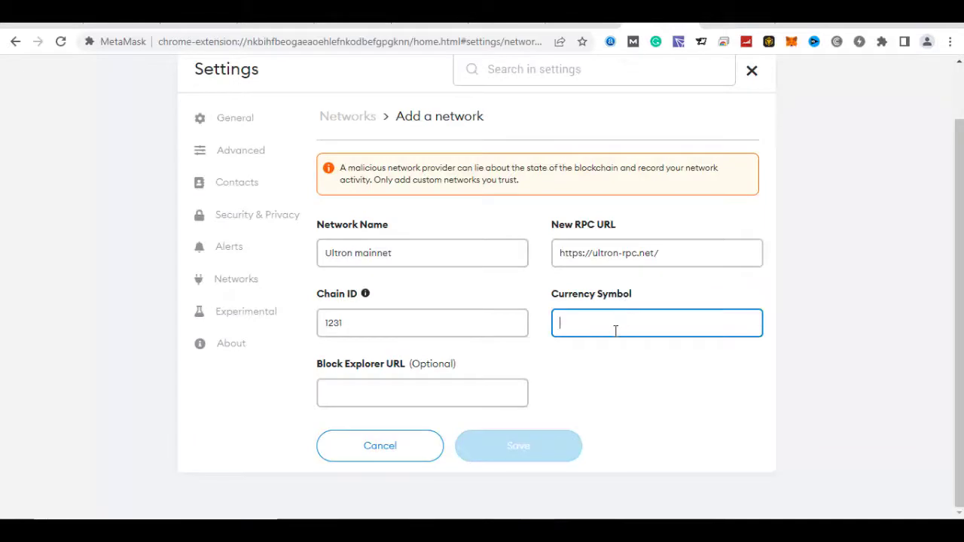
{"action": "type", "text": "U"}
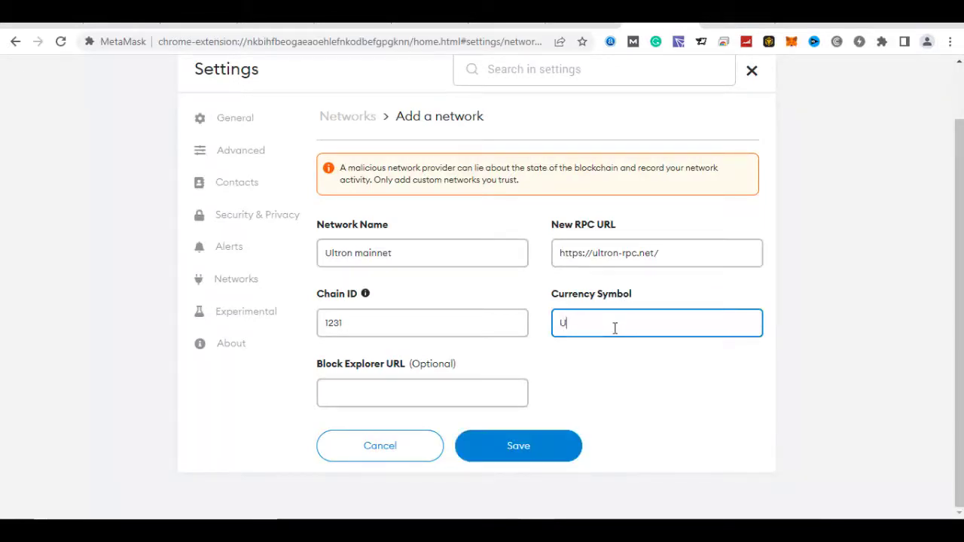
{"action": "type", "text": "LX"}
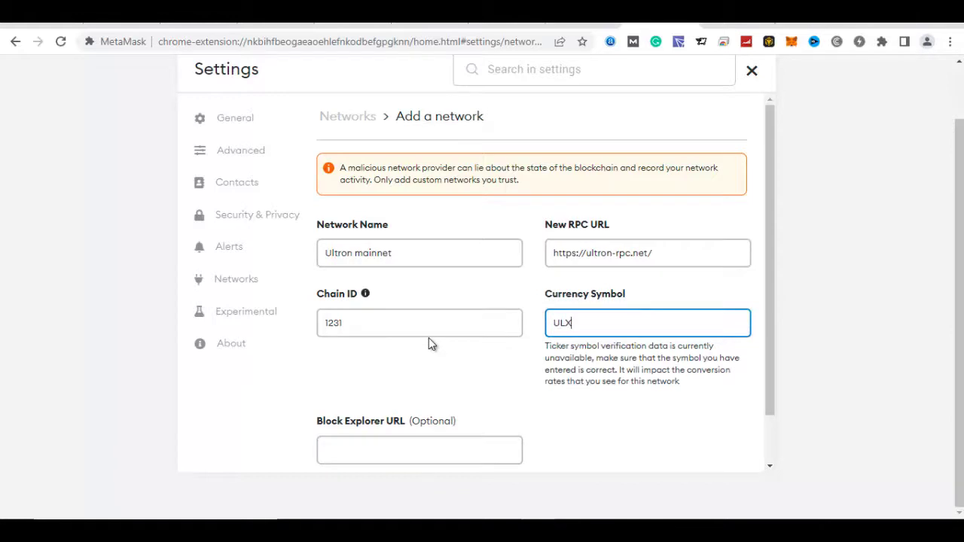
{"action": "left_click", "coordinate": [437, 441]}
{"action": "key", "text": "ctrl+v"}
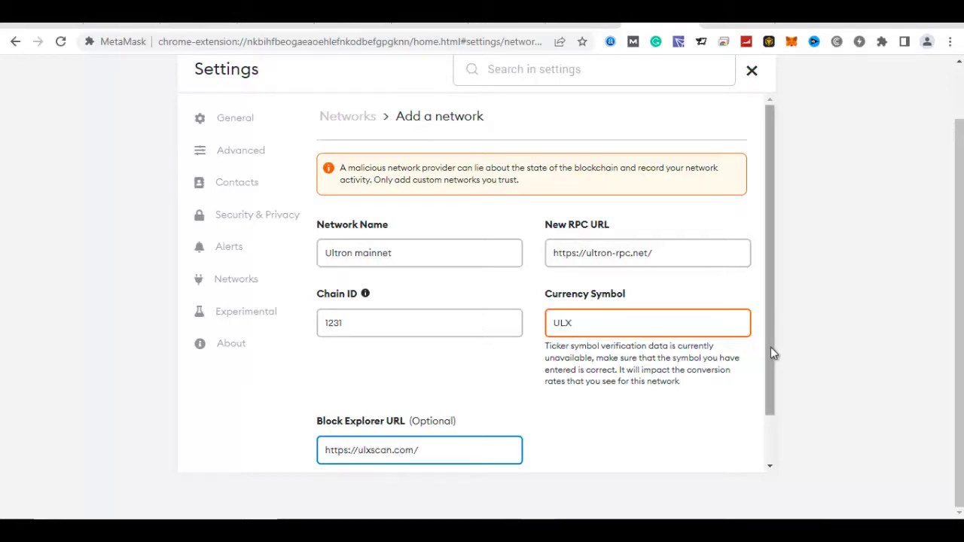
Save the Ultron mainnet network and open the list of available networks.
{"action": "left_click_drag", "start_coordinate": [769, 363], "coordinate": [760, 404]}
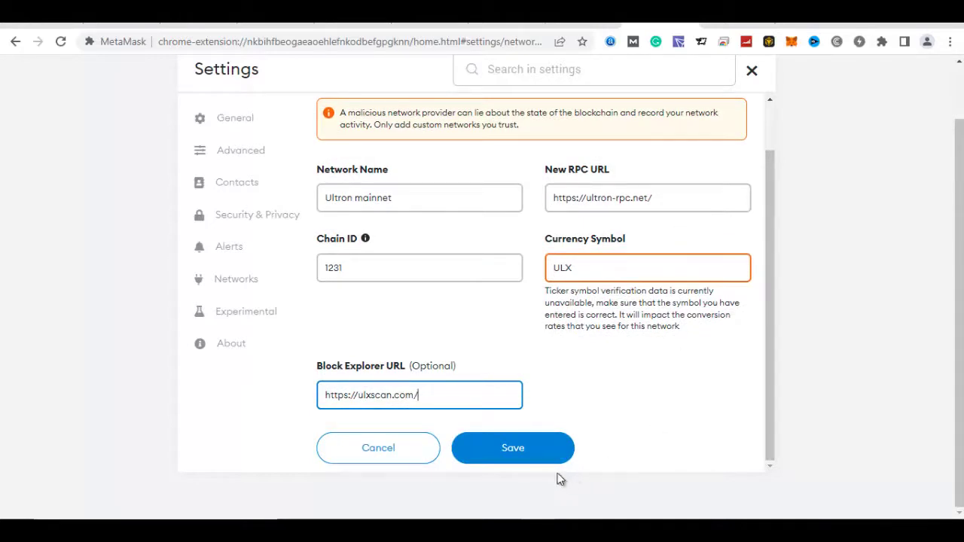
{"action": "left_click", "coordinate": [517, 458]}
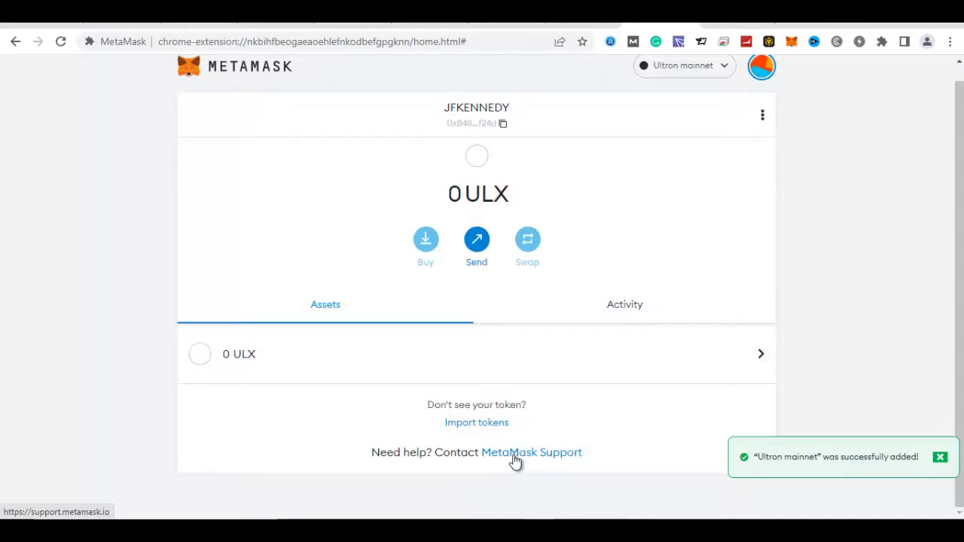
{"action": "left_click", "coordinate": [725, 68]}
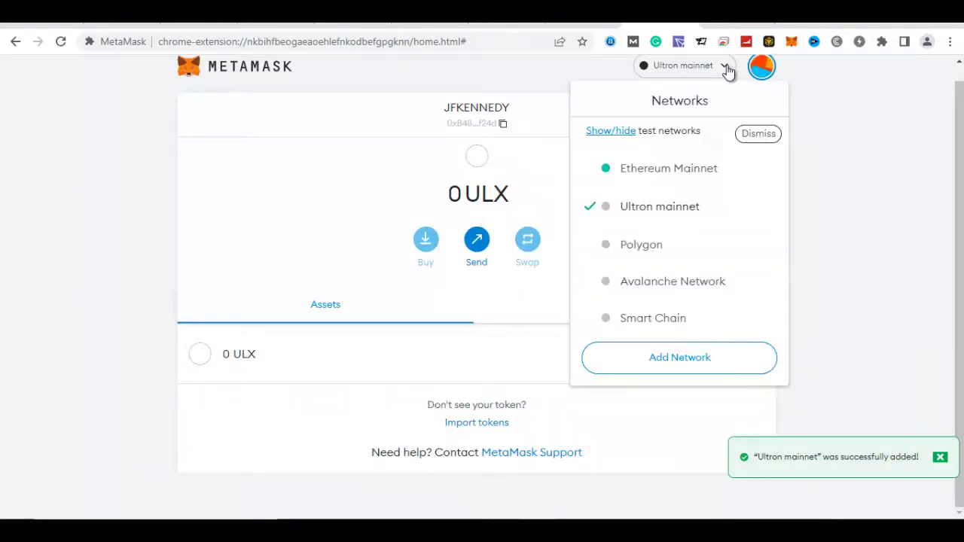